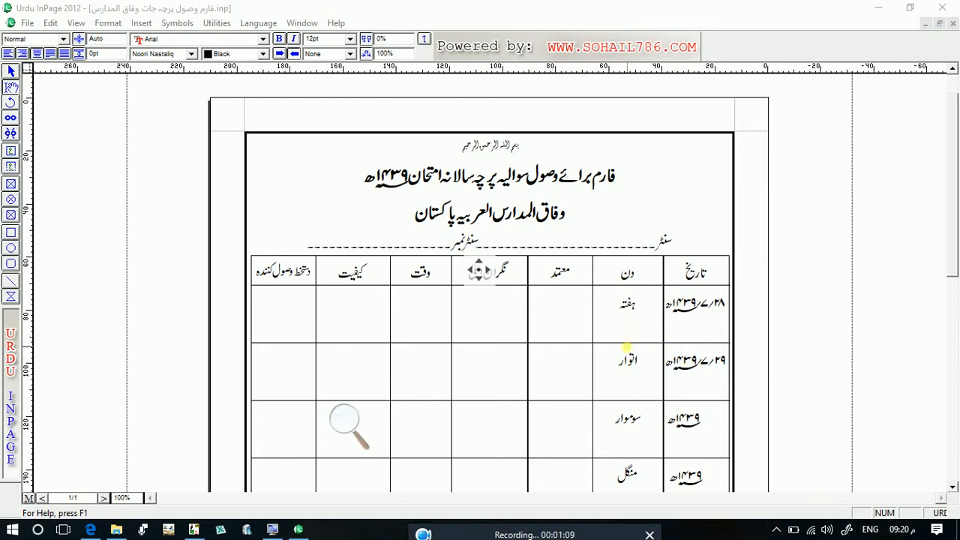
pyautogui.click(679, 360)
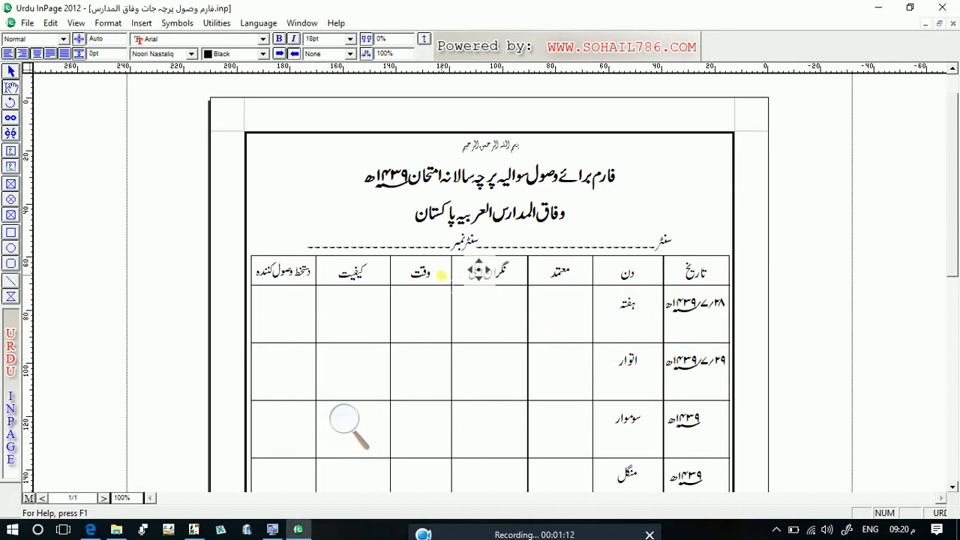
pyautogui.click(441, 275)
pyautogui.click(543, 274)
pyautogui.click(587, 274)
pyautogui.click(587, 272)
pyautogui.press('Down')
pyautogui.press('Down')
pyautogui.click(952, 487)
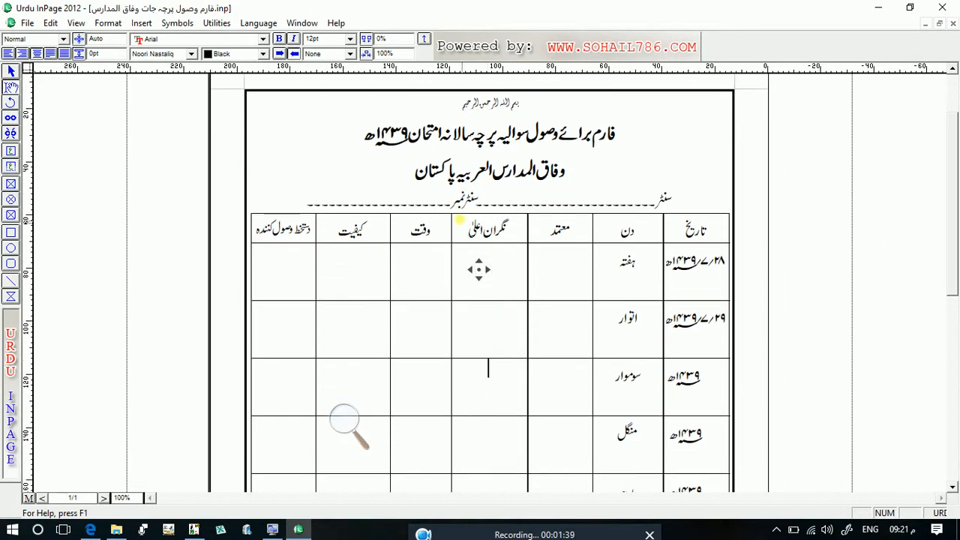
# Insert a new table column after the نگران اعلیٰ column using Table Layout.
pyautogui.click(469, 226)
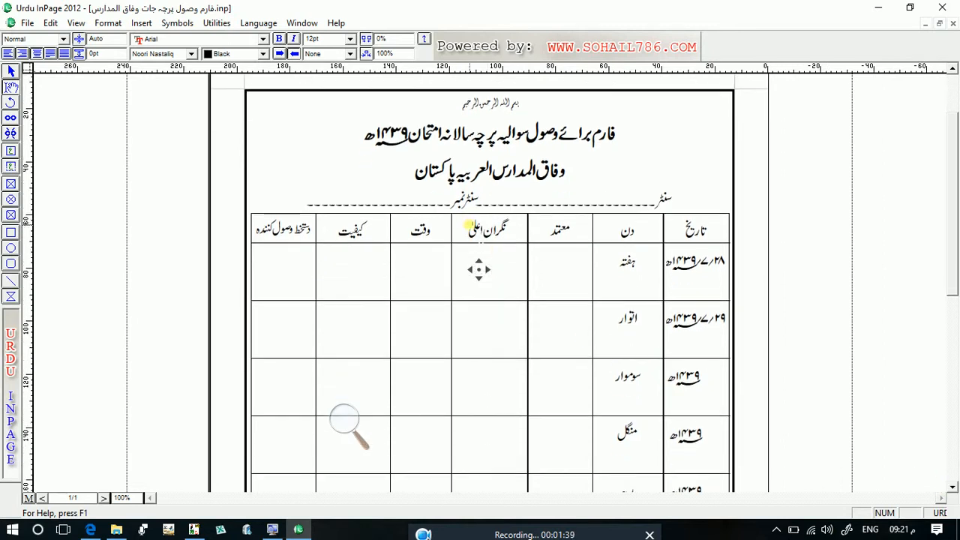
pyautogui.click(108, 24)
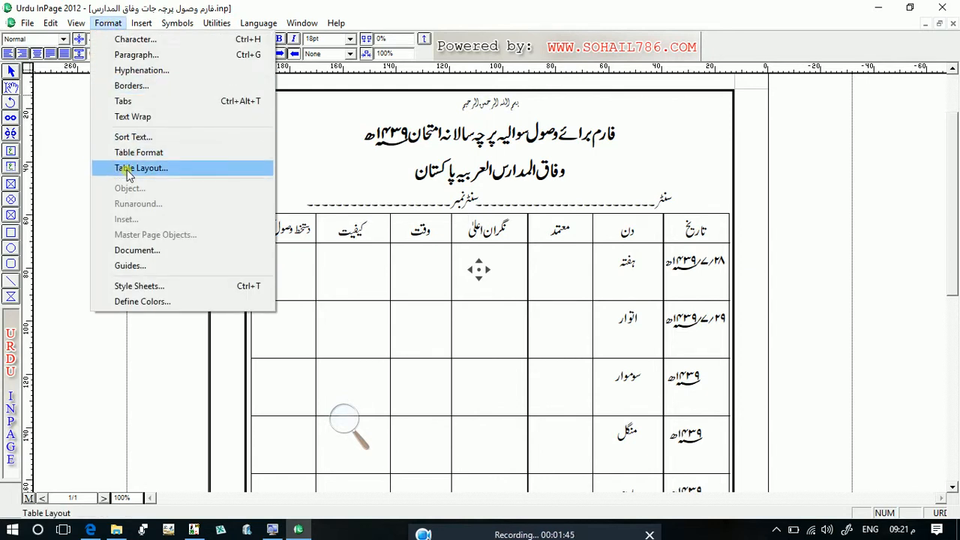
pyautogui.click(151, 168)
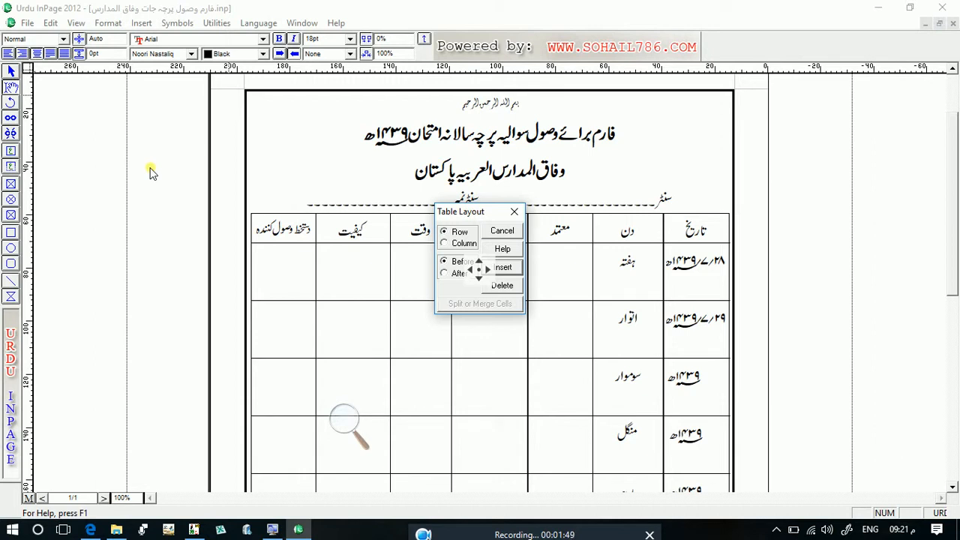
pyautogui.click(453, 234)
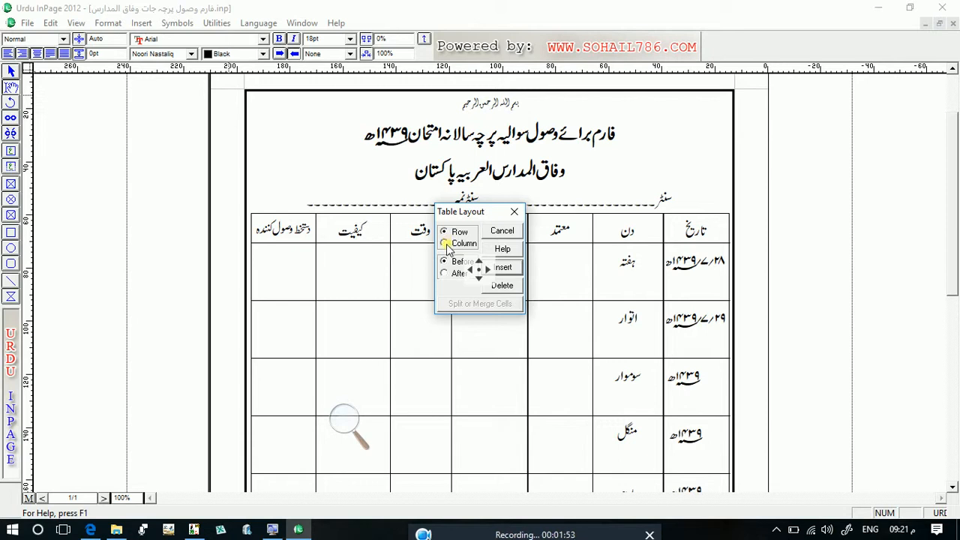
pyautogui.click(446, 244)
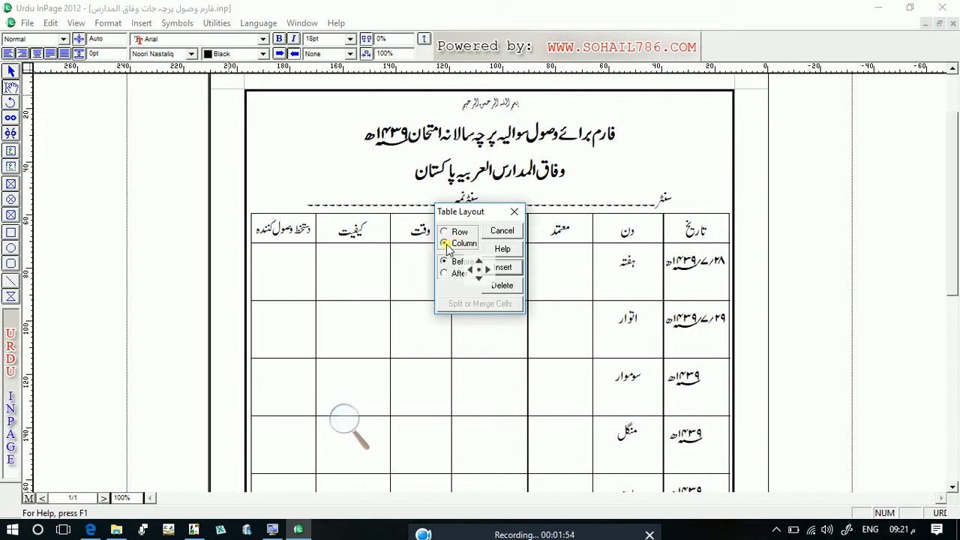
pyautogui.click(444, 274)
pyautogui.click(507, 270)
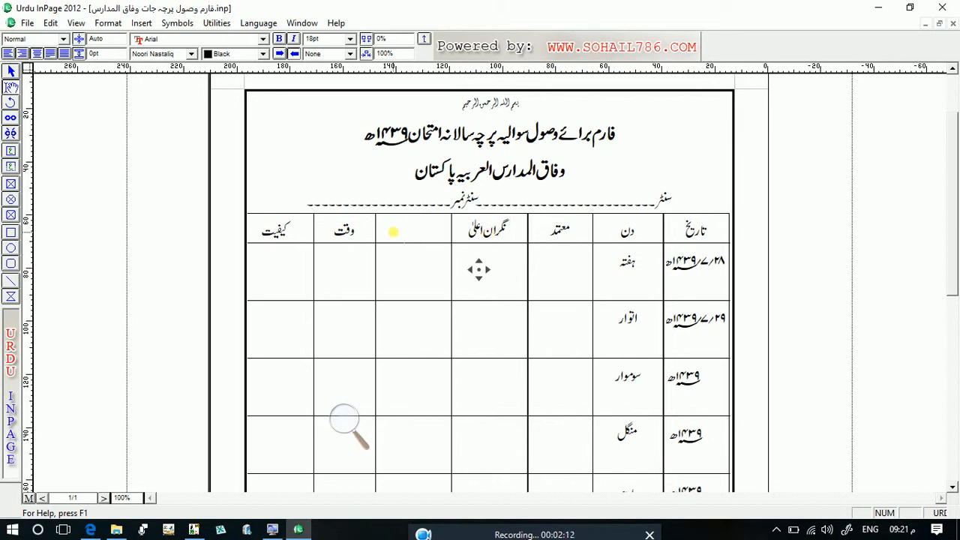
# Insert a new table row before the ہفتہ row, directly under the header row.
pyautogui.click(393, 232)
pyautogui.click(591, 278)
pyautogui.click(604, 285)
pyautogui.click(108, 23)
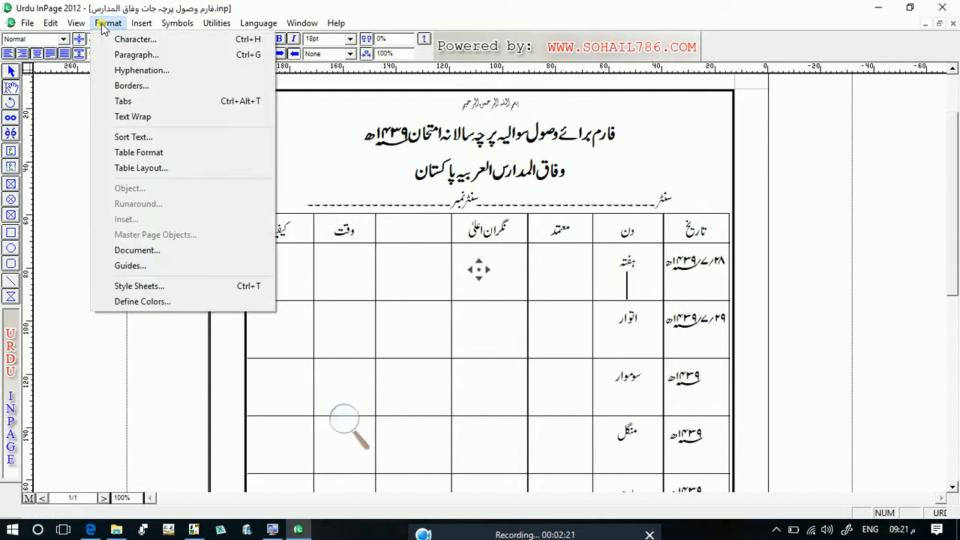
pyautogui.click(129, 168)
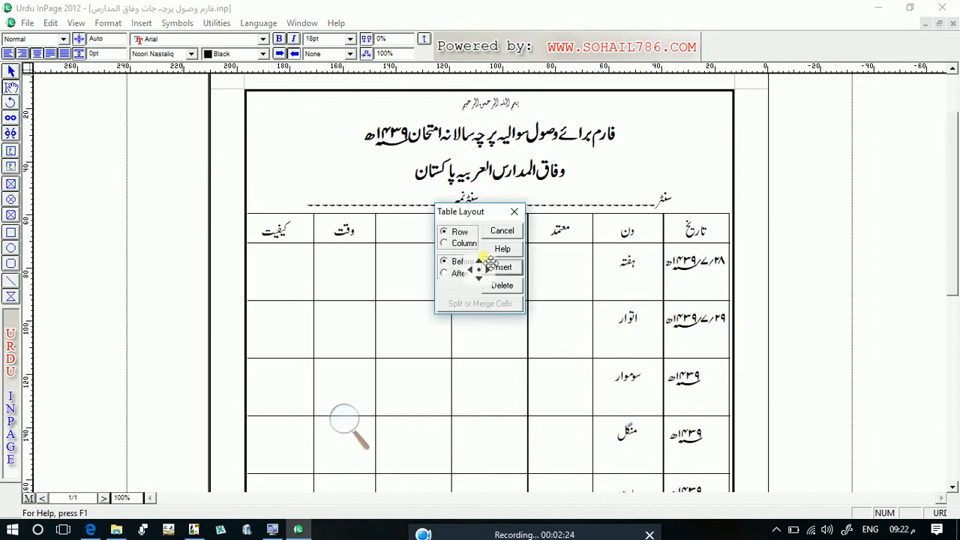
pyautogui.click(444, 262)
pyautogui.click(500, 272)
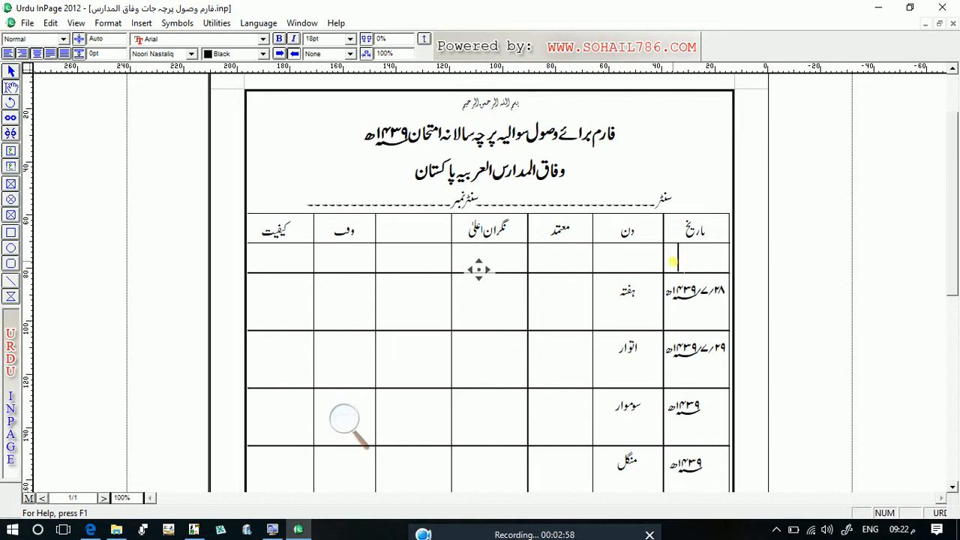
# Delete the empty table row directly under the header row using Table Layout.
pyautogui.click(102, 24)
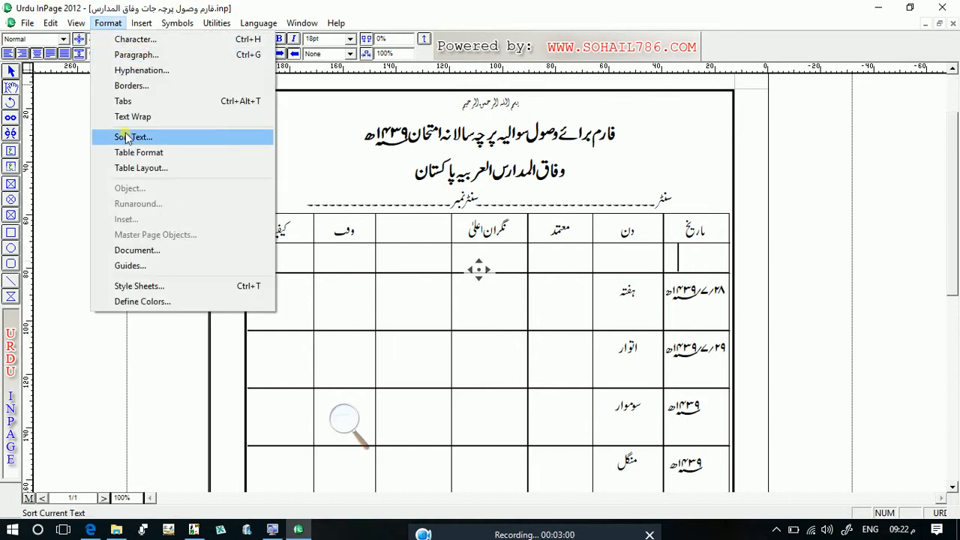
pyautogui.click(135, 169)
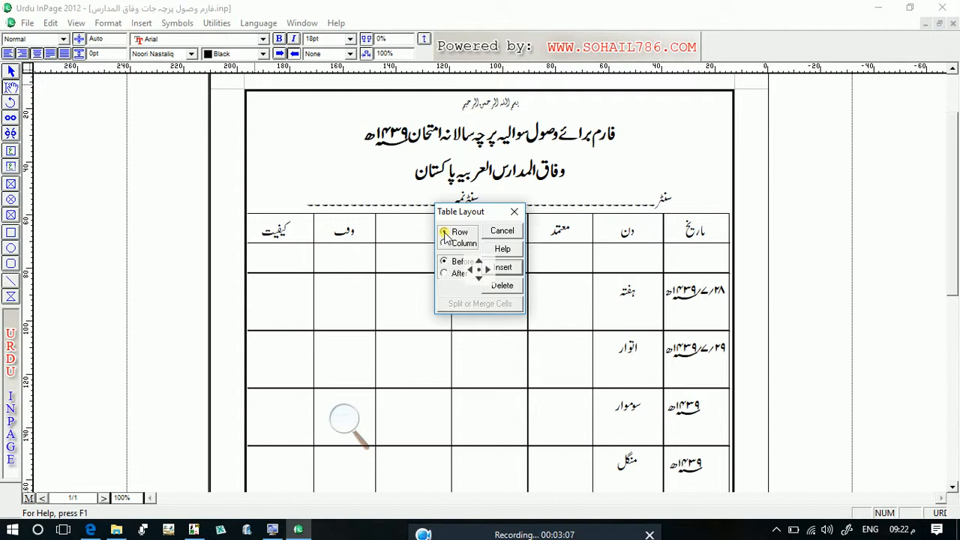
pyautogui.click(502, 285)
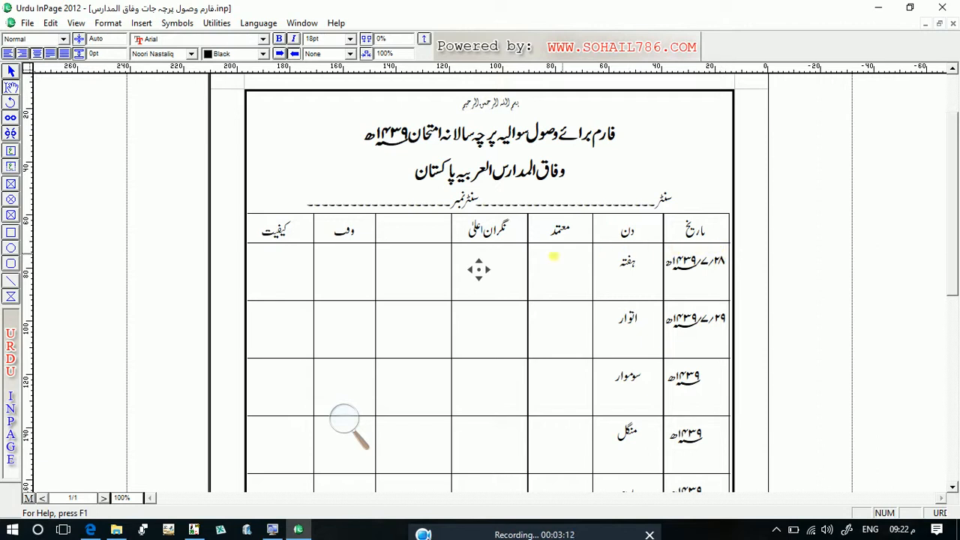
# Delete the empty table column between نگران اعلیٰ and وقت using the Column option of Table Layout.
pyautogui.click(427, 232)
pyautogui.click(108, 23)
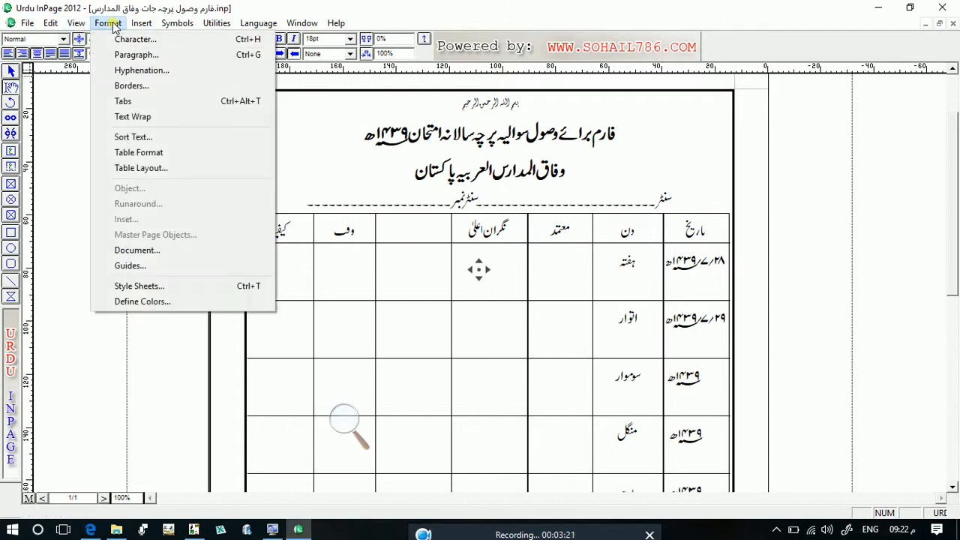
pyautogui.click(140, 170)
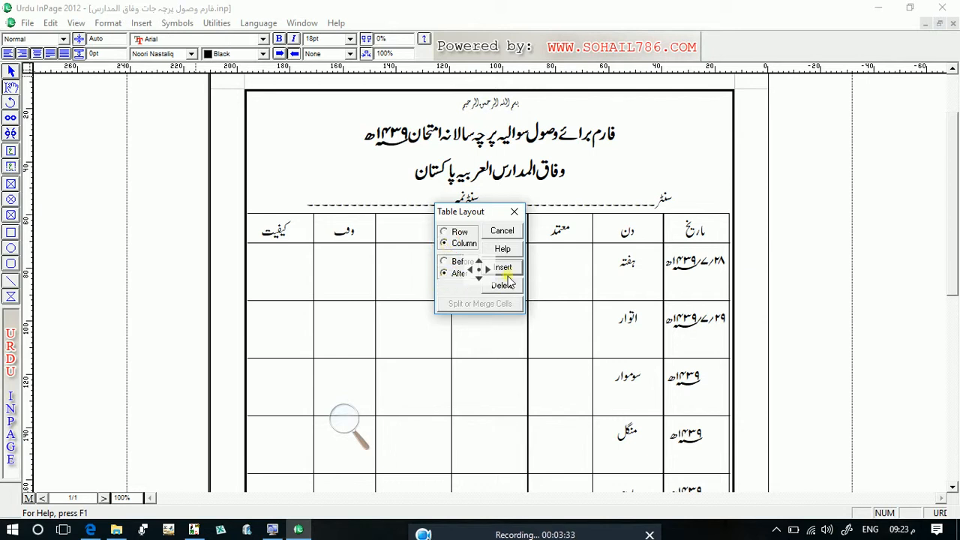
pyautogui.click(504, 287)
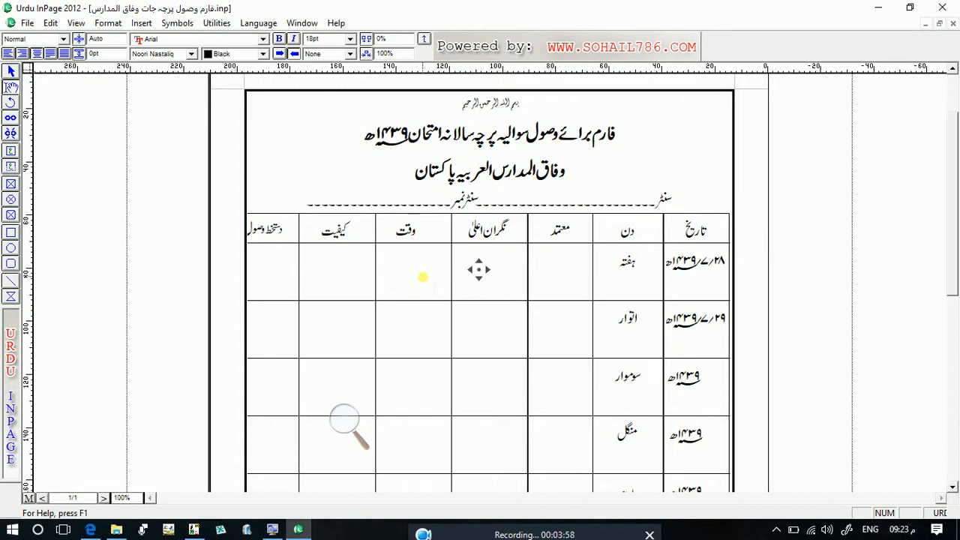
pyautogui.click(533, 533)
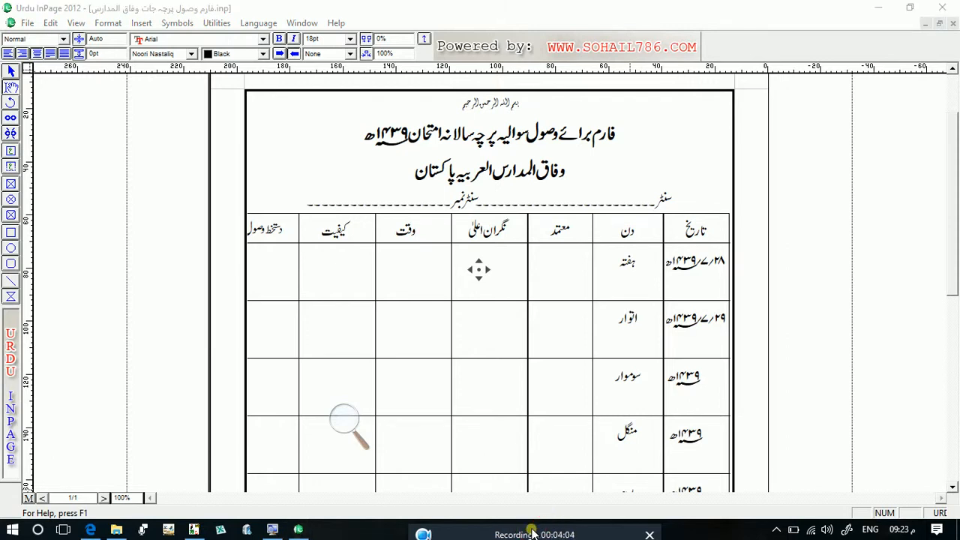